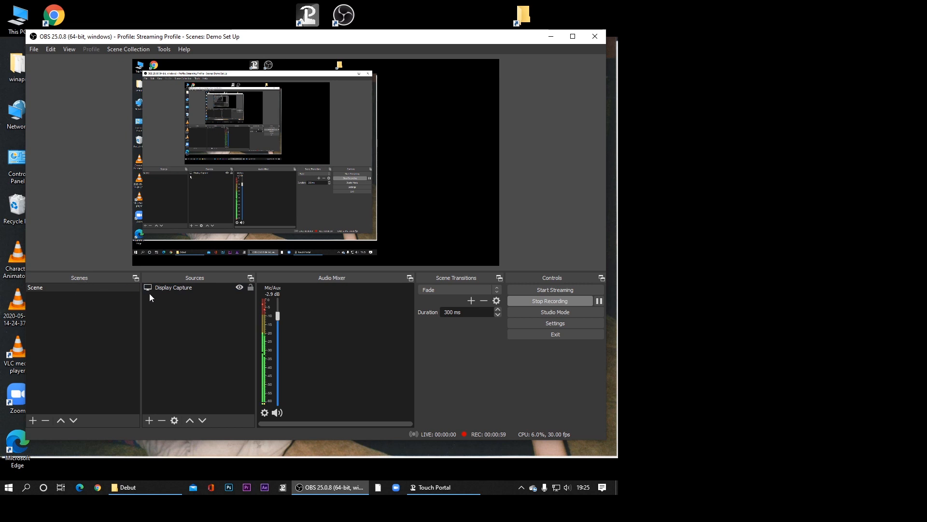
# - Review the available hotkey actions in the settings and close them without assigning any
pyautogui.click(161, 288)
pyautogui.click(546, 326)
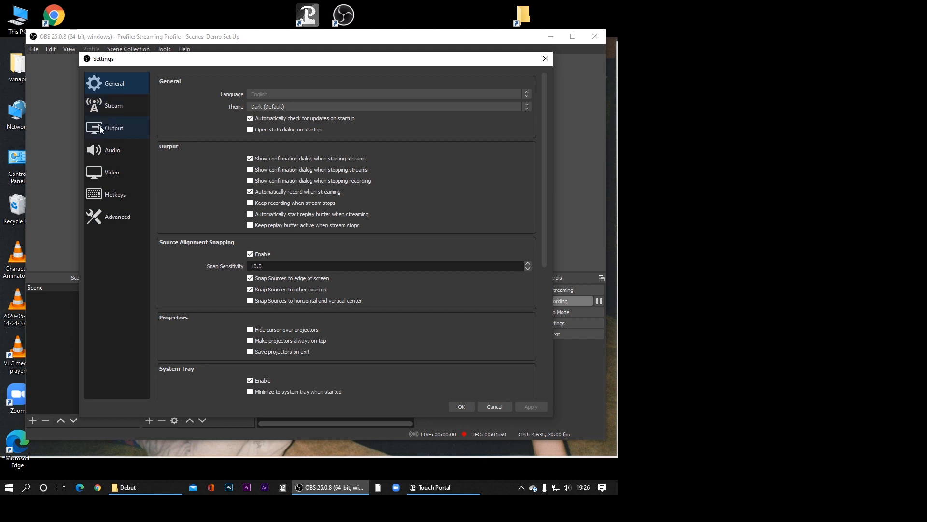
pyautogui.click(111, 195)
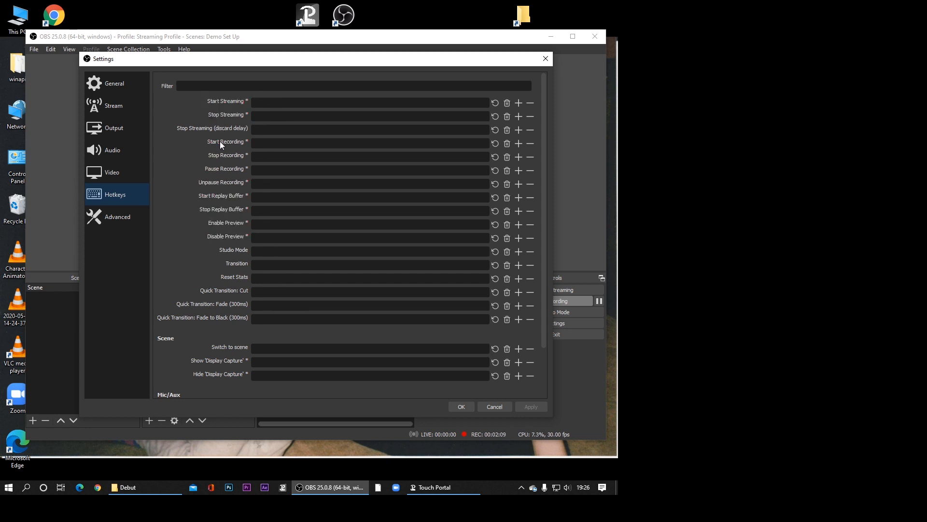
pyautogui.click(461, 406)
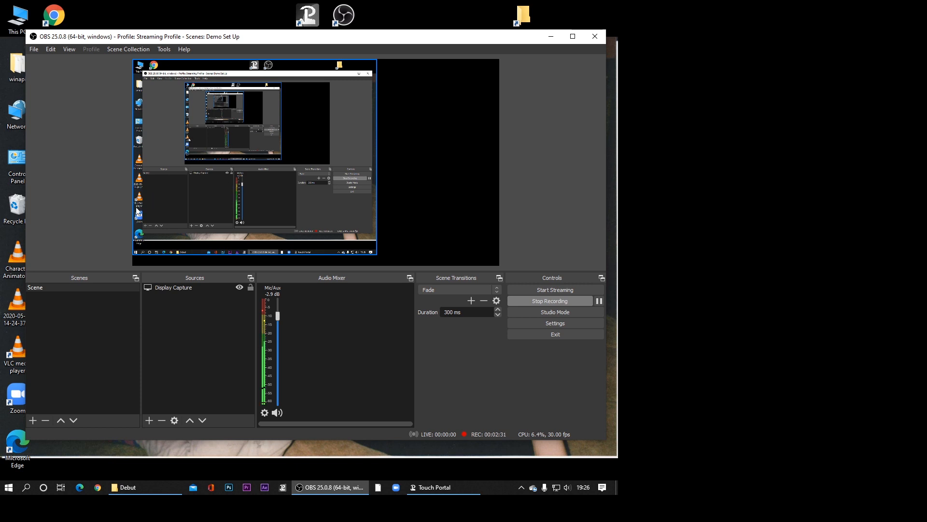
# - Add a new visible video capture source named Video Capture Device to the scene
pyautogui.click(63, 287)
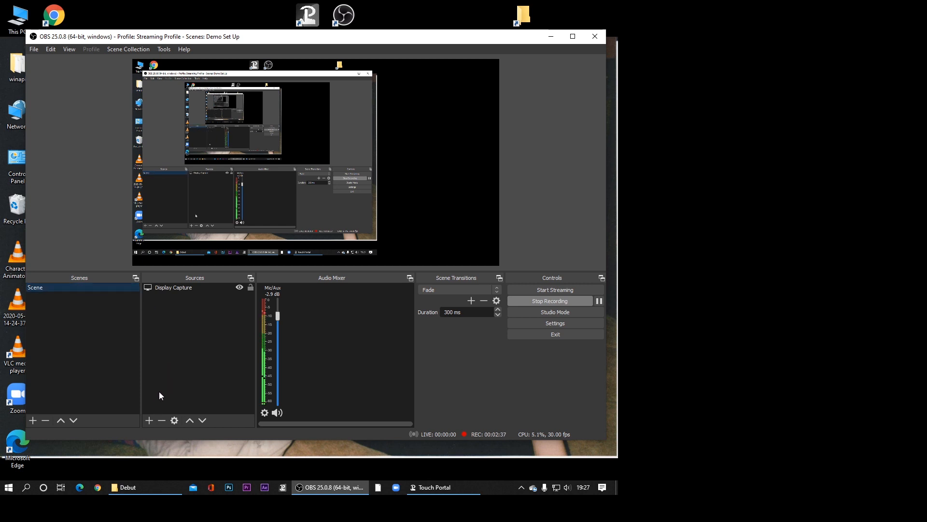
pyautogui.click(149, 421)
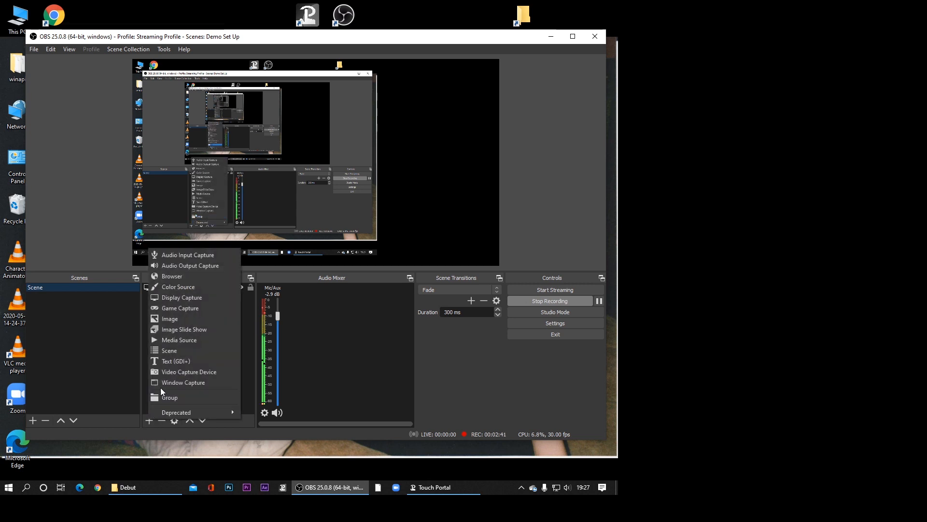
pyautogui.click(169, 371)
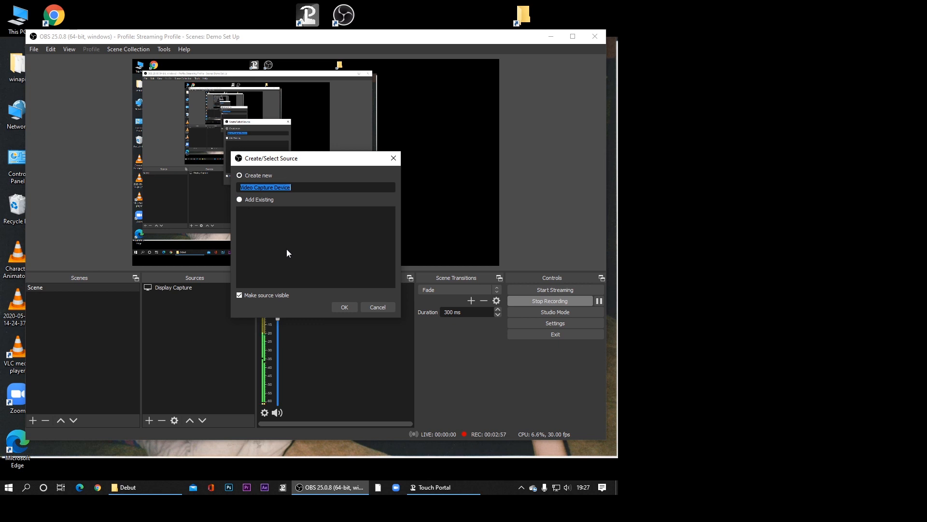
pyautogui.click(343, 306)
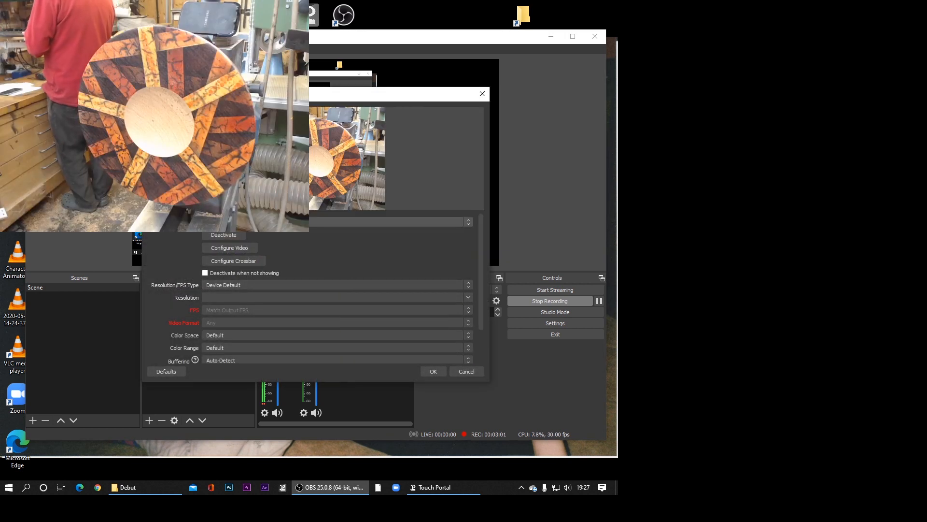
# - Try the connected webcams as the capture device and settle on the HD Pro Webcam C920 listed after the FULL HD 1080P Webcam
pyautogui.click(295, 222)
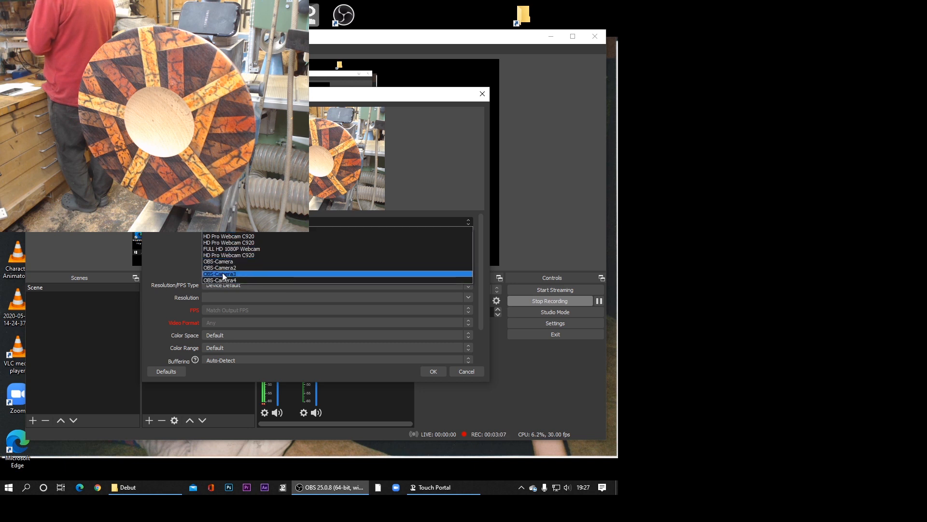
pyautogui.click(257, 237)
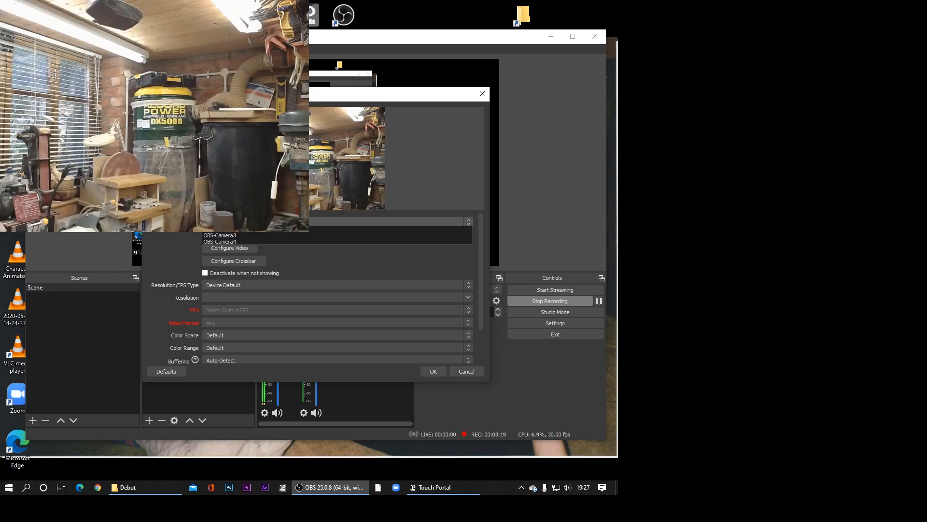
pyautogui.click(259, 239)
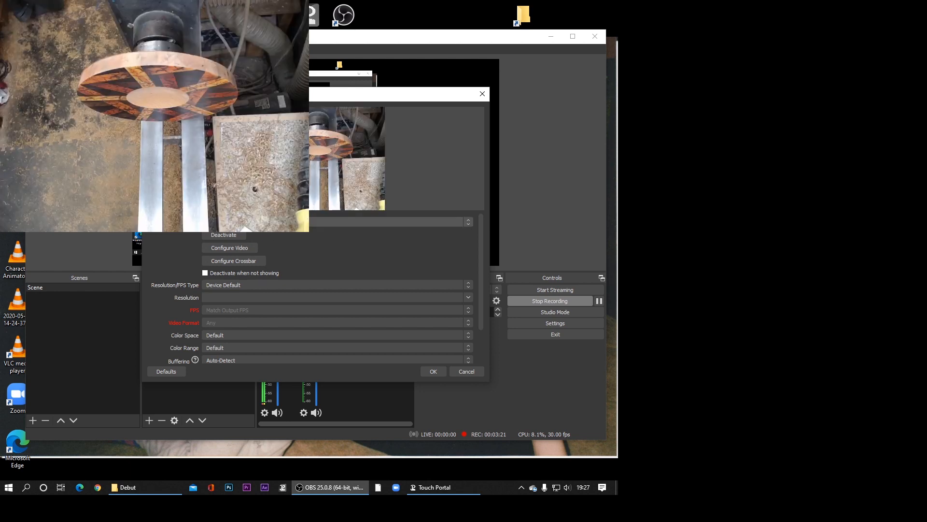
pyautogui.click(256, 221)
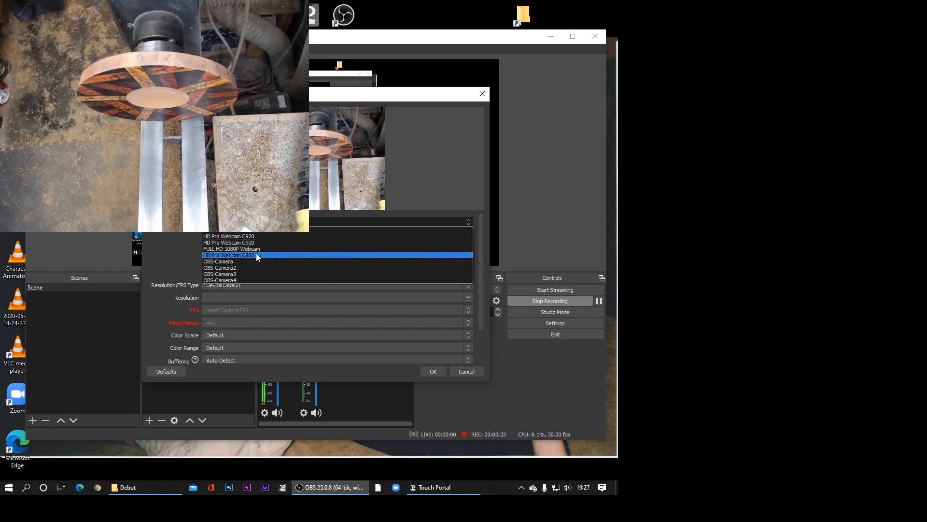
pyautogui.click(256, 255)
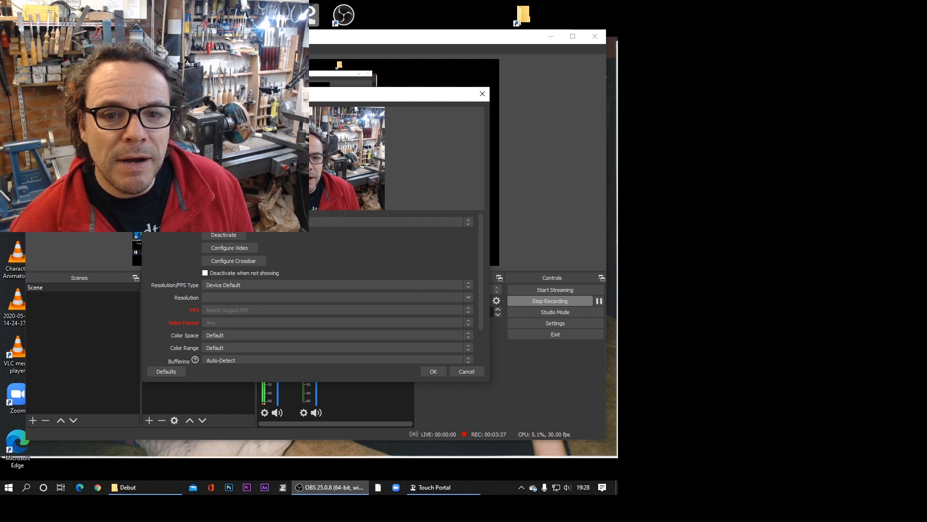
# - Set the capture device's resolution/FPS type to Custom with a resolution of 1920x1080
pyautogui.moveTo(261, 95); pyautogui.dragTo(406, 176)
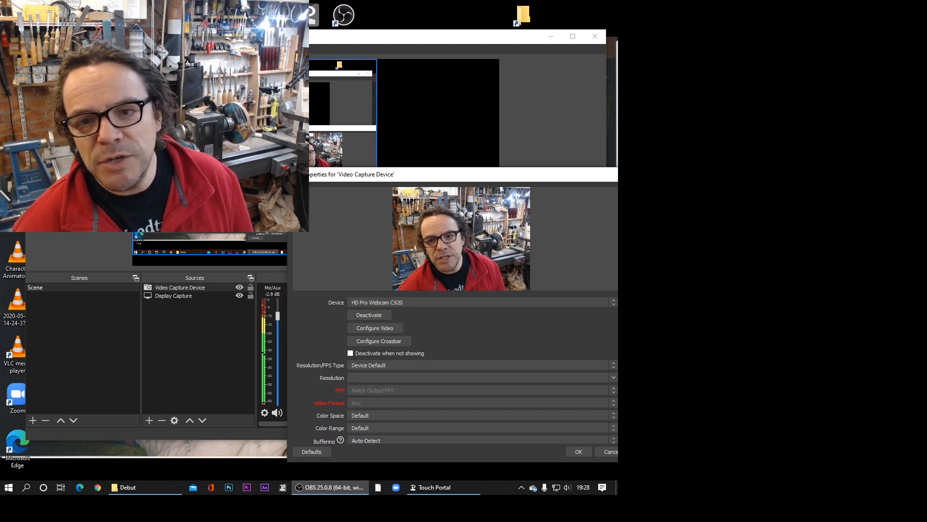
pyautogui.moveTo(425, 174); pyautogui.dragTo(287, 108)
pyautogui.click(234, 300)
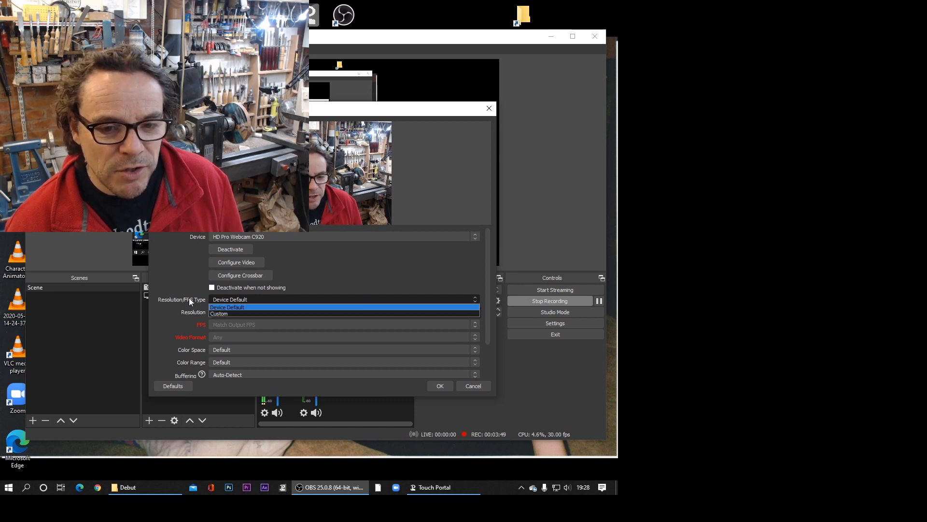
pyautogui.click(222, 314)
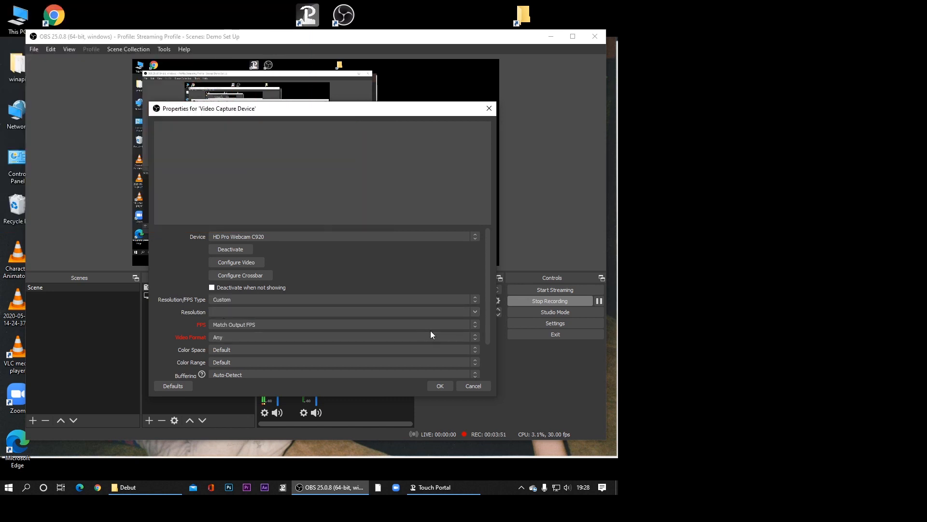
pyautogui.click(476, 314)
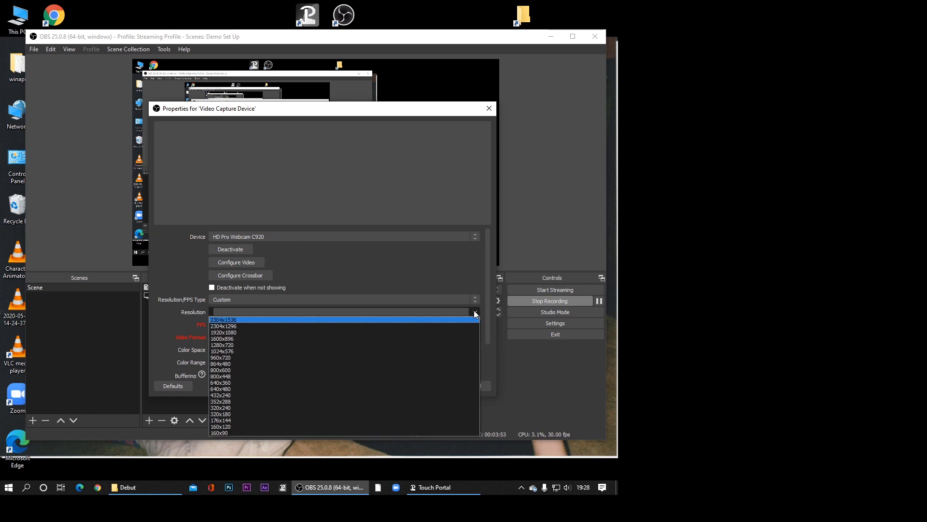
pyautogui.click(224, 330)
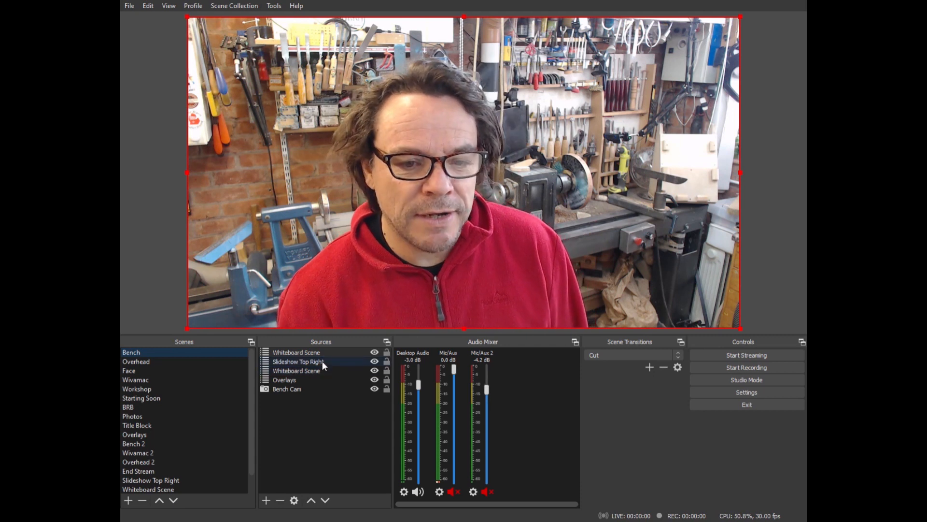
# - Remove the duplicate Whiteboard Scene source listed below Slideshow Top Right from the Bench scene
pyautogui.click(295, 370)
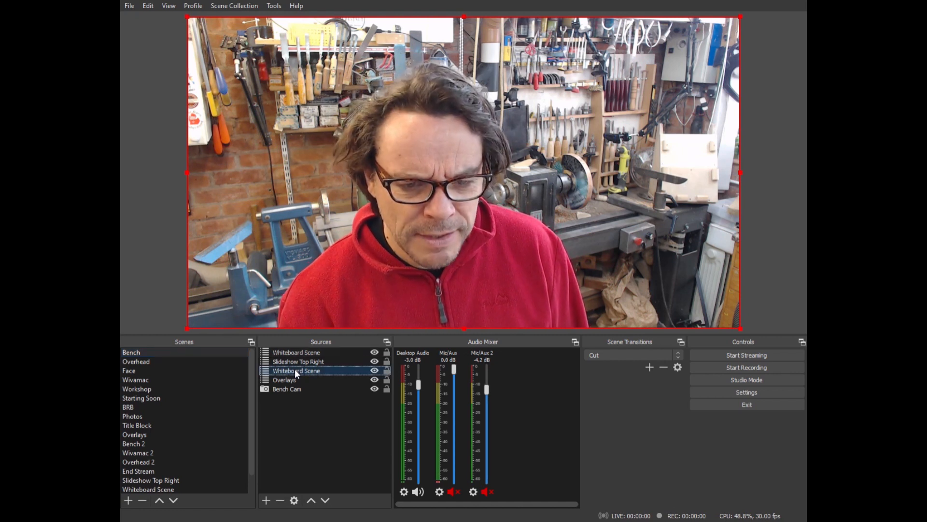
pyautogui.click(279, 500)
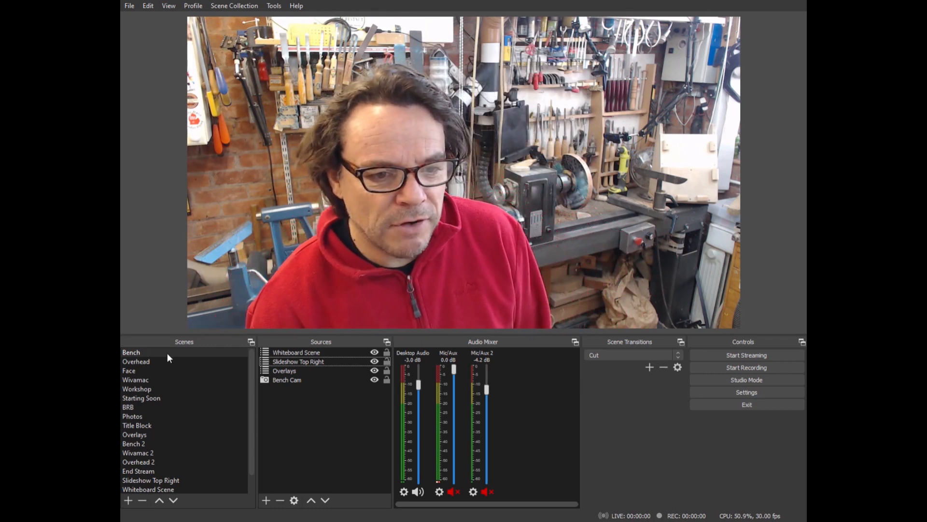
# - View the Bench, Overhead, Face, Wivamac and Workshop scenes in turn, then return to Bench
pyautogui.click(135, 351)
pyautogui.click(141, 361)
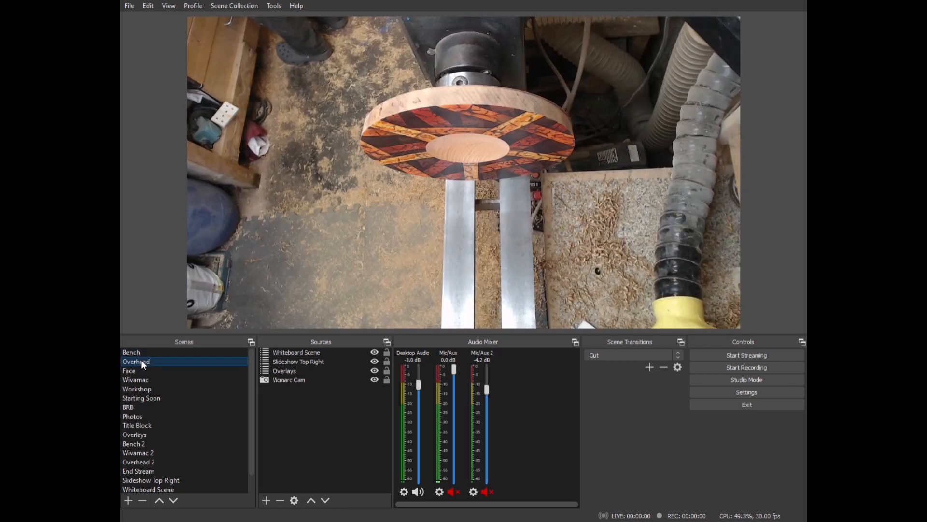
pyautogui.click(135, 370)
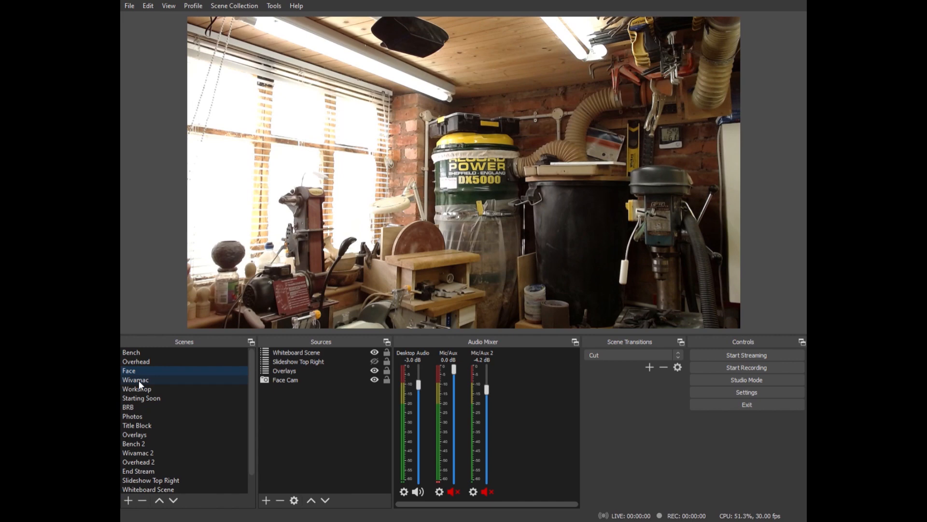
pyautogui.click(138, 381)
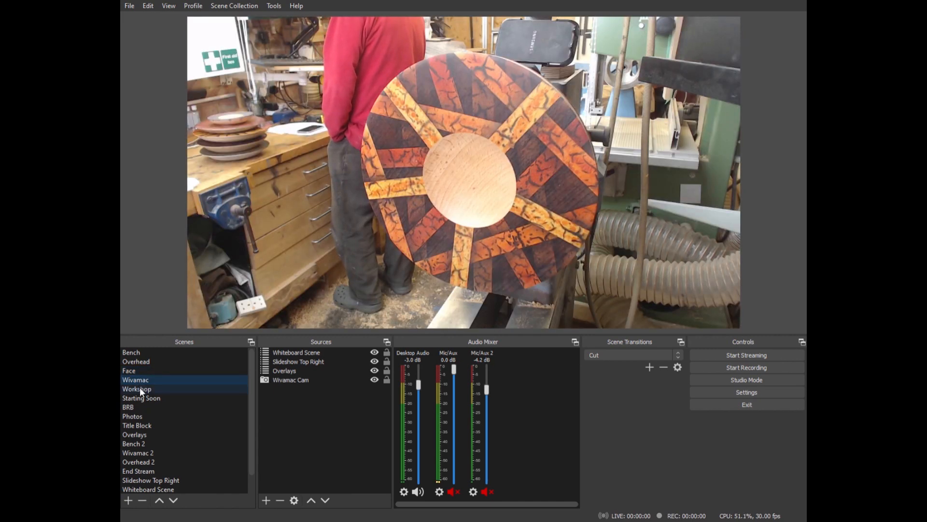
pyautogui.click(140, 387)
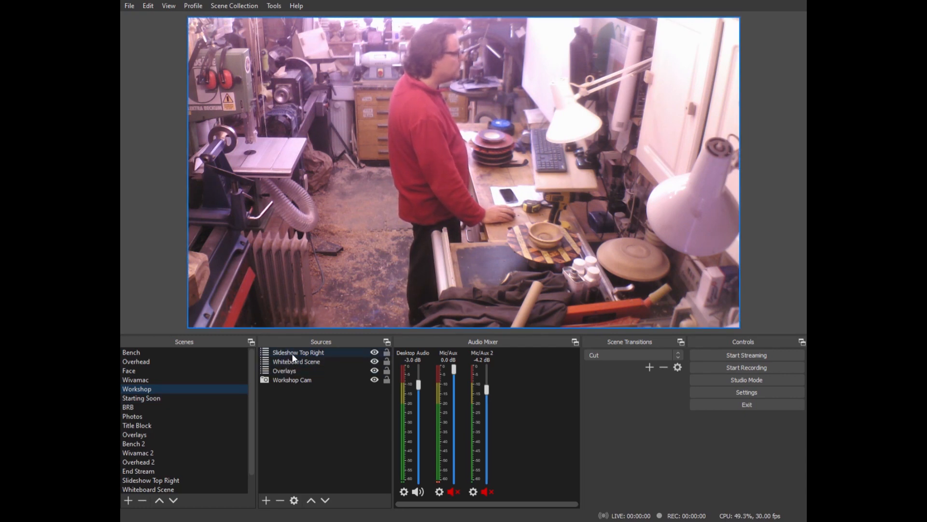
pyautogui.click(159, 357)
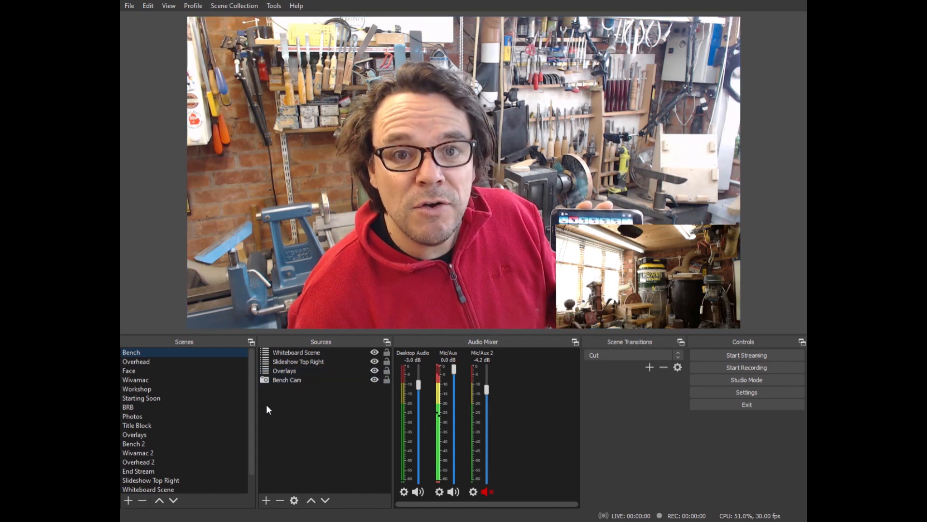
# - In the Overlays scene, switch the inset camera to Vicmarc Cam and then Wivamac Cam, and show the Vapour Mask, Dust Mask and Live images
pyautogui.click(141, 435)
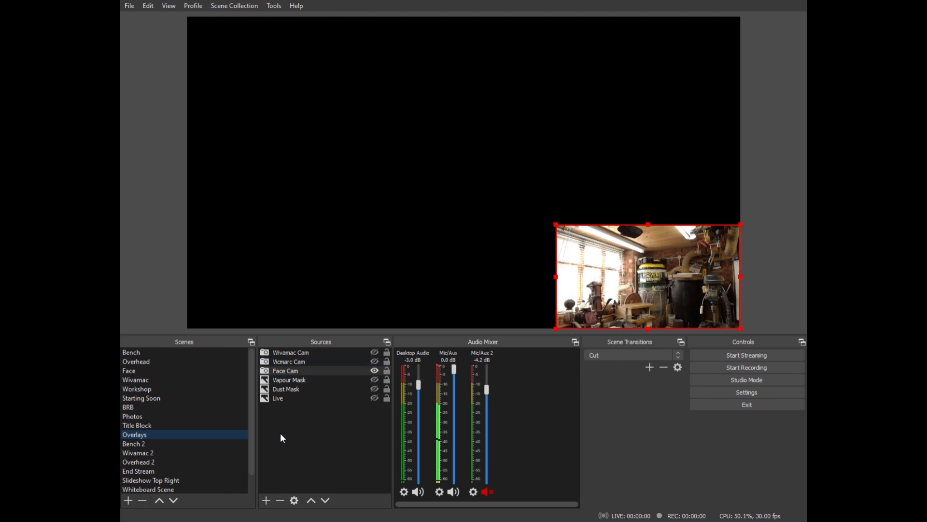
pyautogui.press('F2')
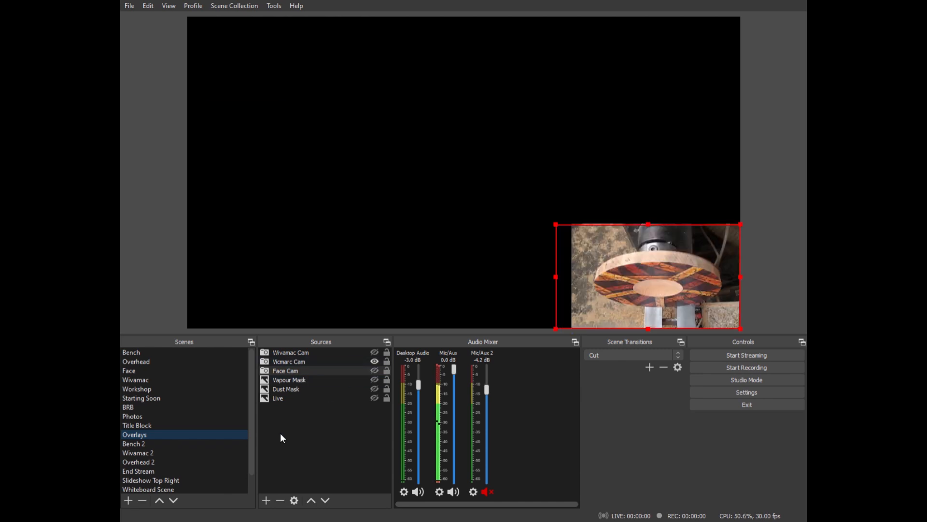
pyautogui.press('F1')
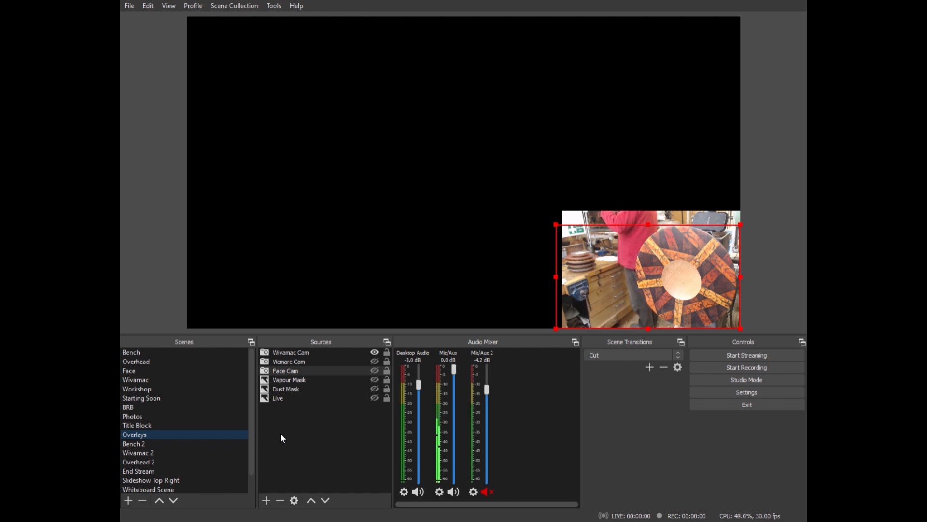
pyautogui.press('F6')
pyautogui.press('F2')
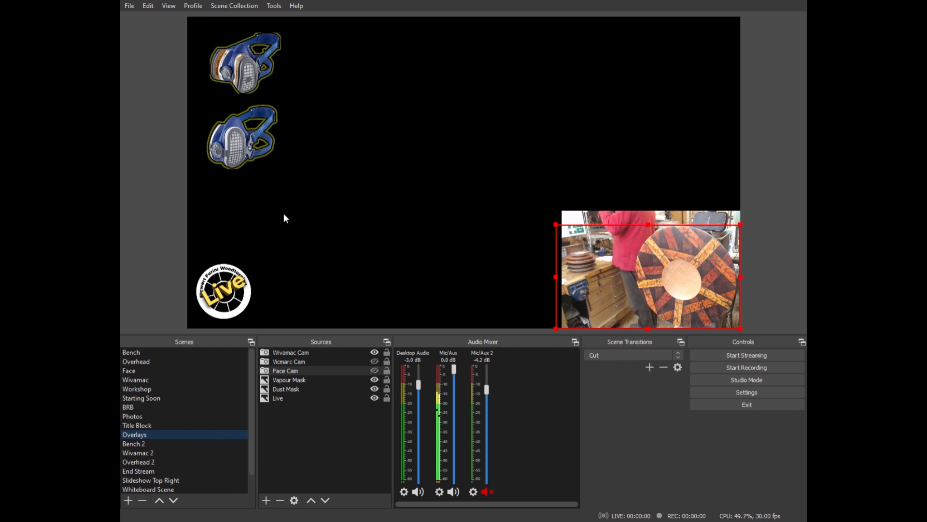
pyautogui.click(245, 84)
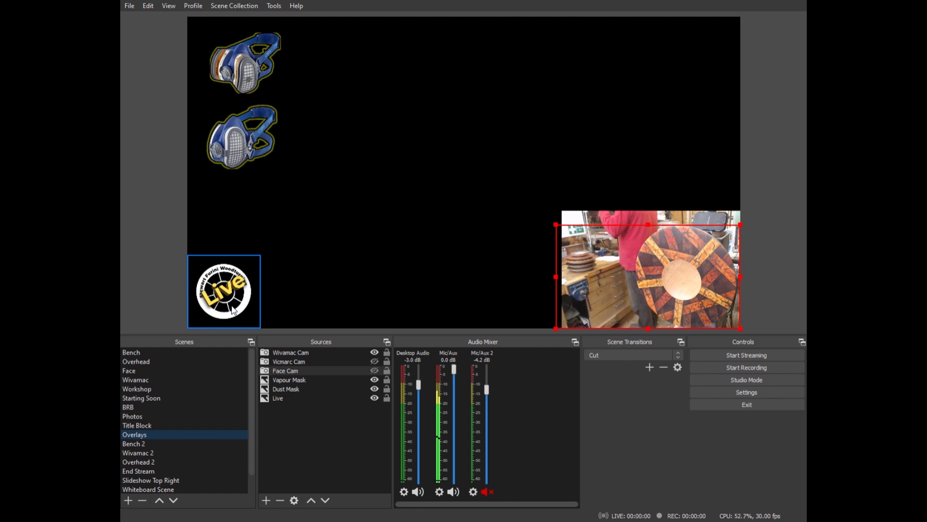
# - Check the overlays on the Bench, Overhead, Face, Wivamac and Workshop scenes, ending back on Bench
pyautogui.click(144, 352)
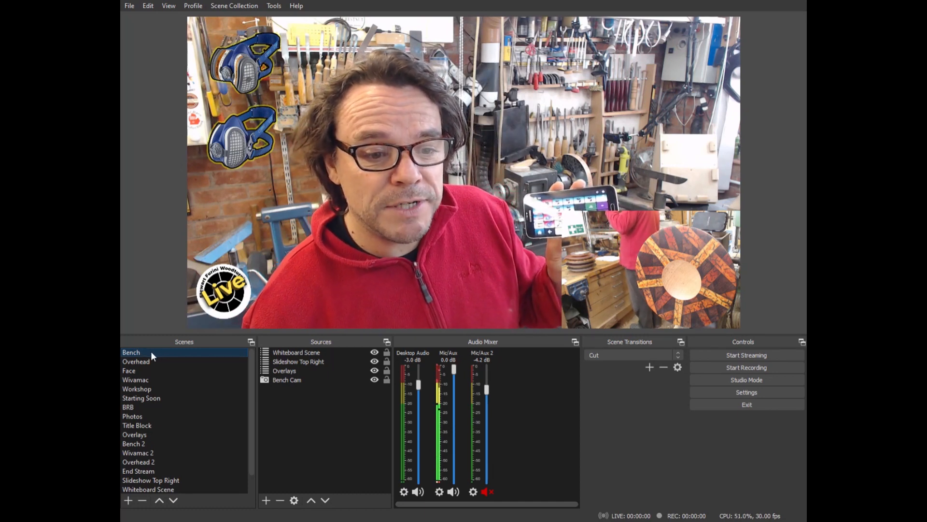
pyautogui.click(148, 360)
pyautogui.click(134, 369)
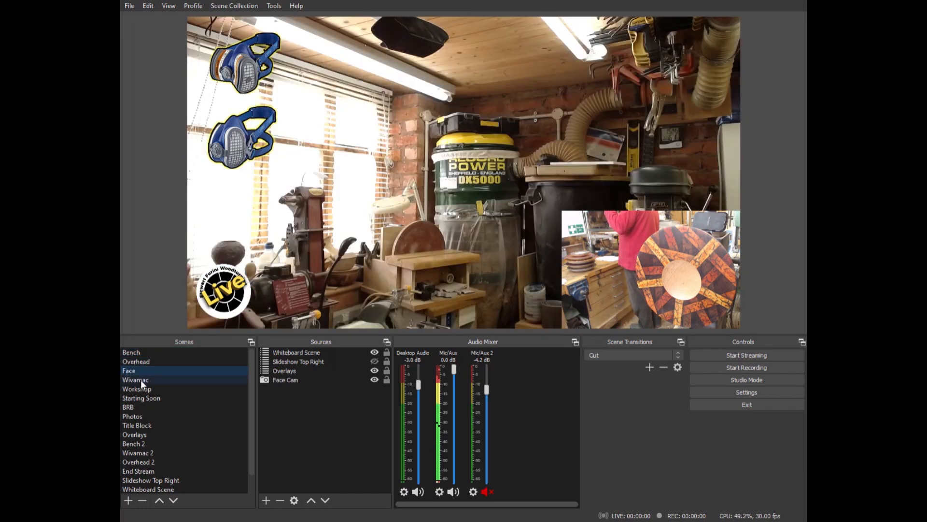
pyautogui.click(141, 380)
pyautogui.click(146, 390)
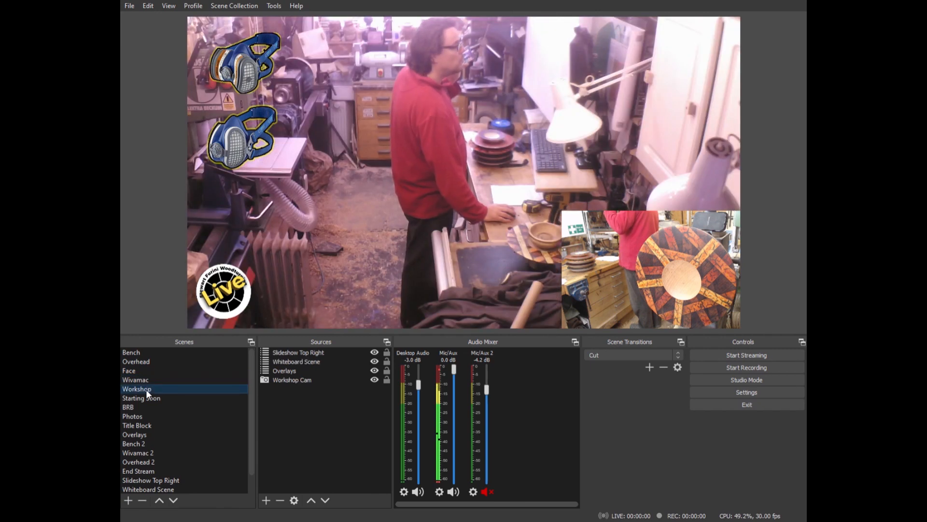
pyautogui.click(146, 352)
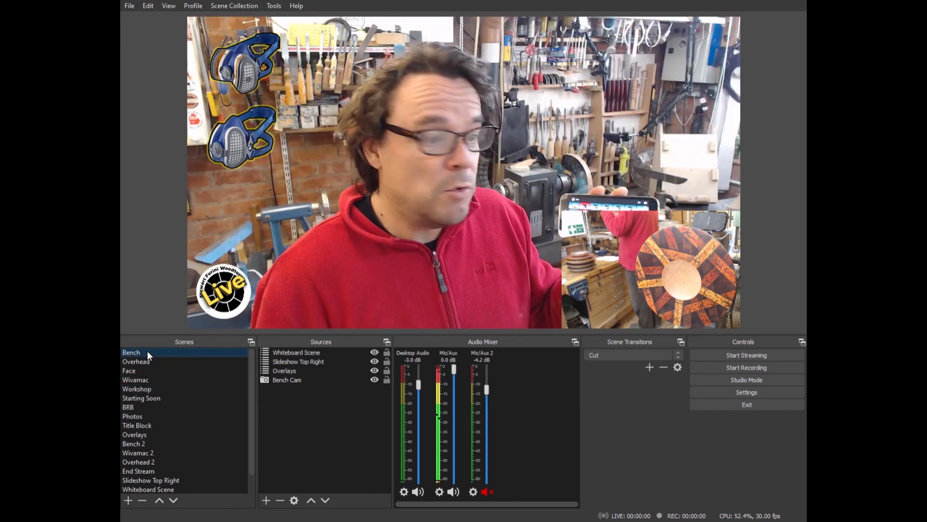
# - Hide all the overlays on the Bench scene and switch to the Starting Soon scene
pyautogui.press('alt')
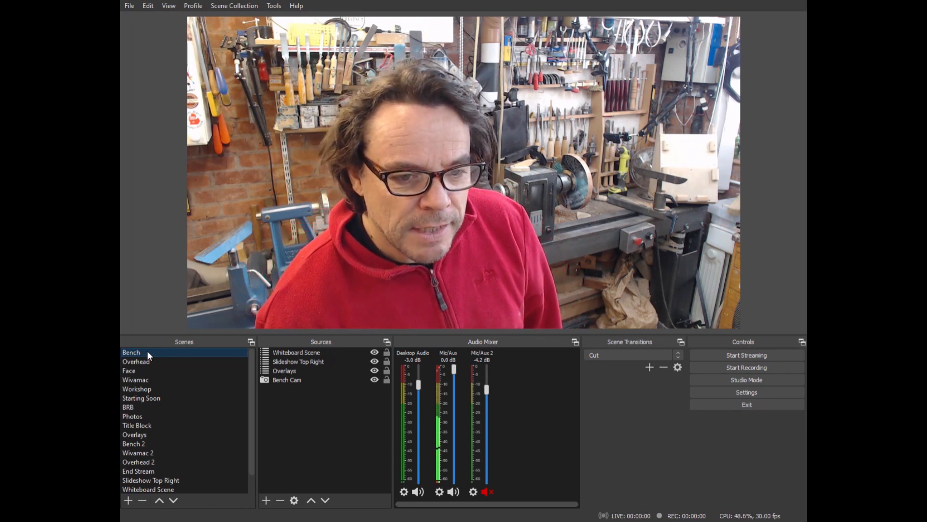
pyautogui.click(134, 399)
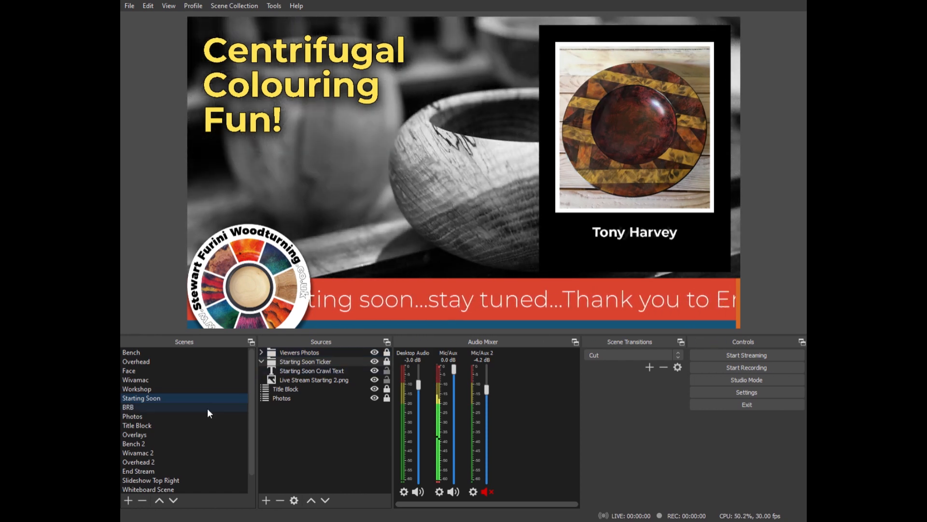
# - View the BRB scene, then make the Main Slideshow source visible in the Slideshow Top Right scene
pyautogui.click(138, 407)
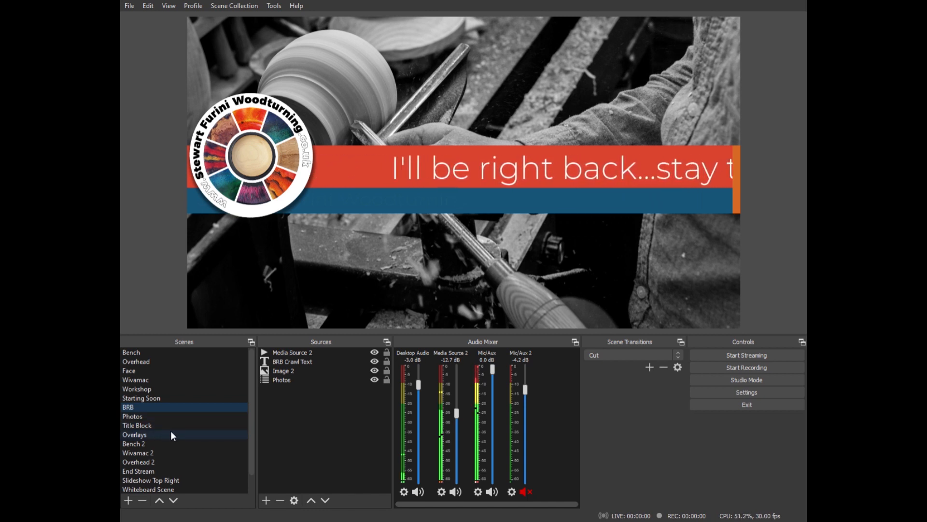
pyautogui.scroll(-1, 170, 430)
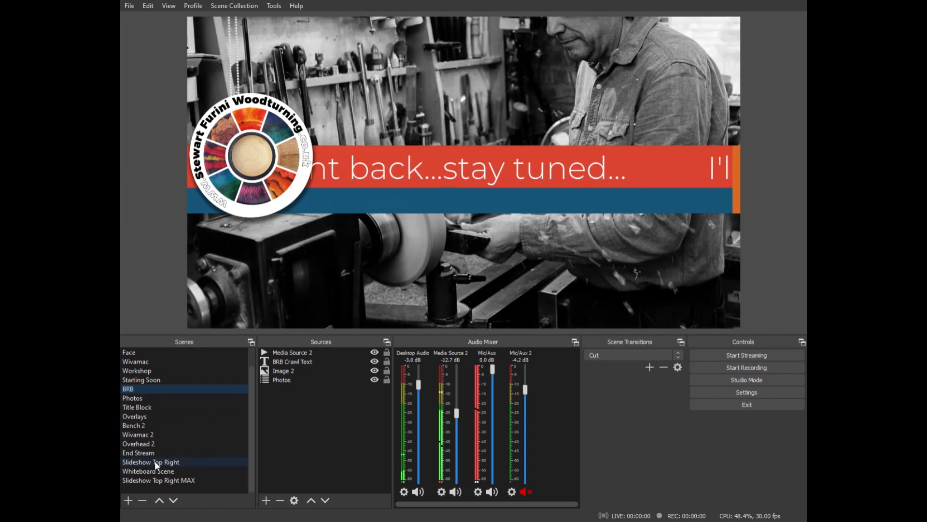
pyautogui.click(156, 465)
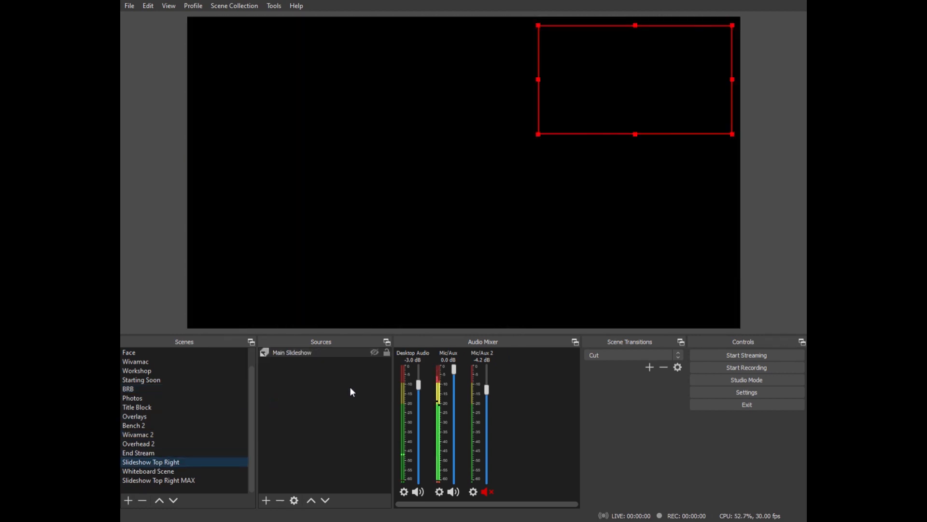
pyautogui.click(373, 353)
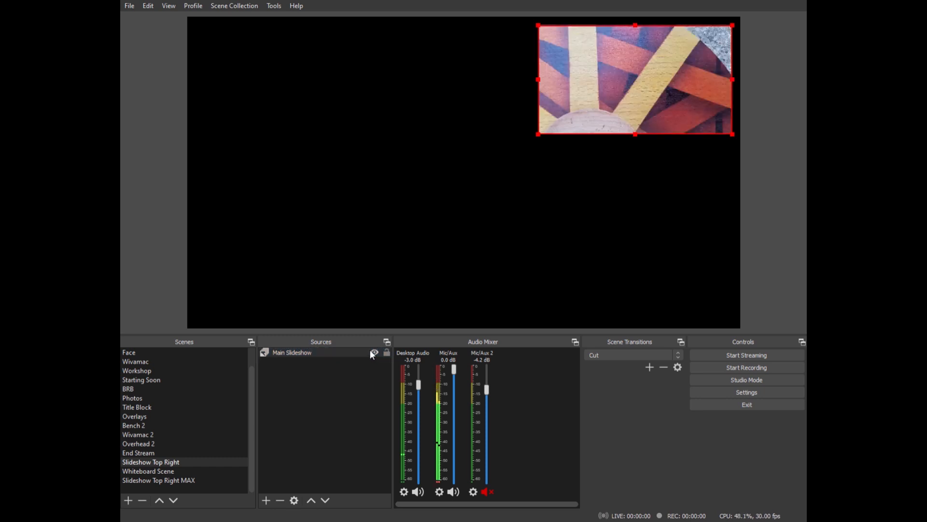
# - Check the slideshow inset across the Wivamac, Workshop, Starting Soon, Face and Overhead scenes, ending on Bench
pyautogui.click(152, 361)
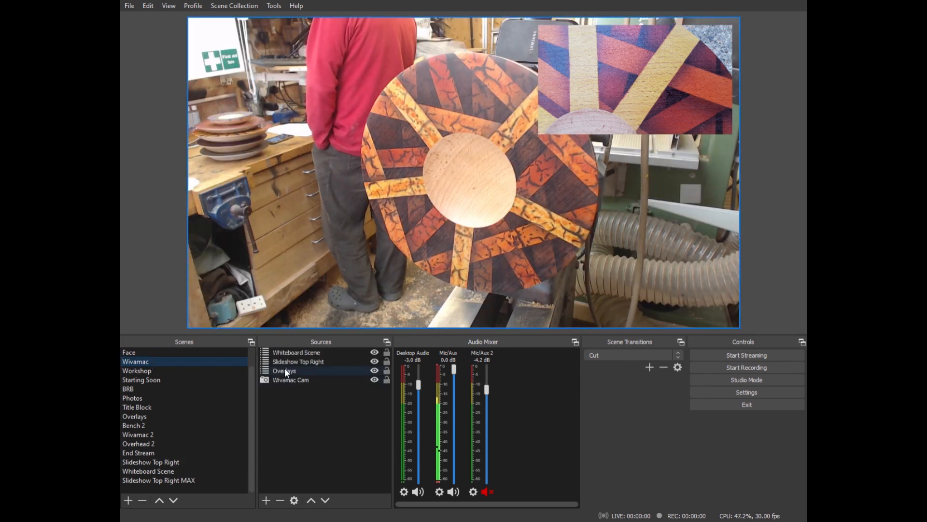
pyautogui.click(136, 372)
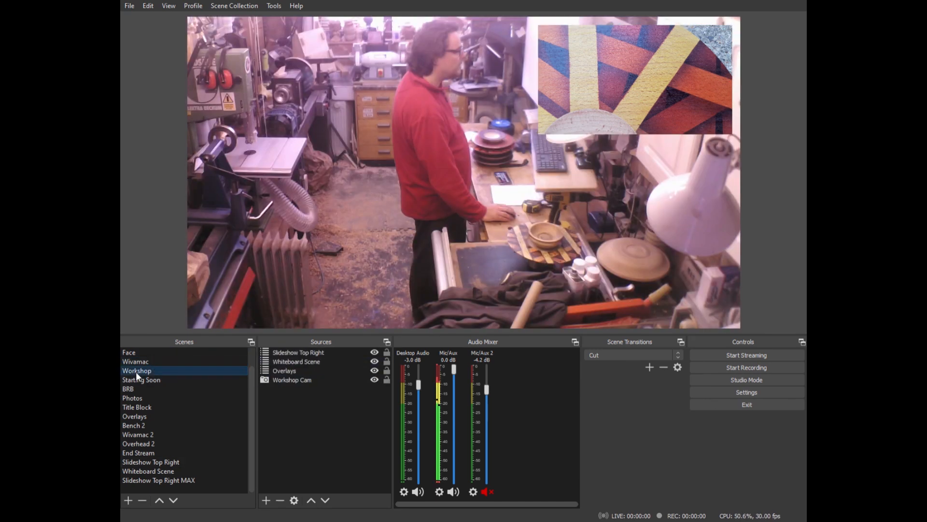
pyautogui.click(142, 379)
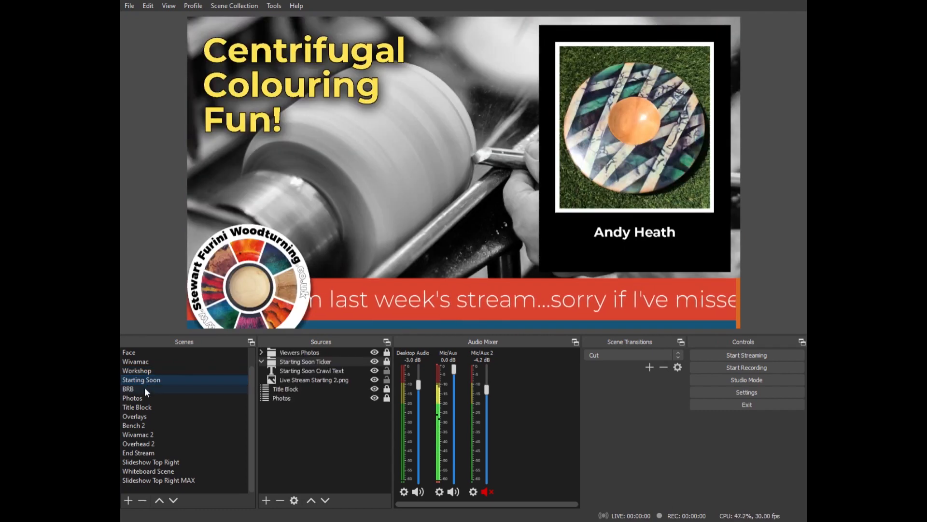
pyautogui.click(135, 353)
pyautogui.scroll(1, 149, 358)
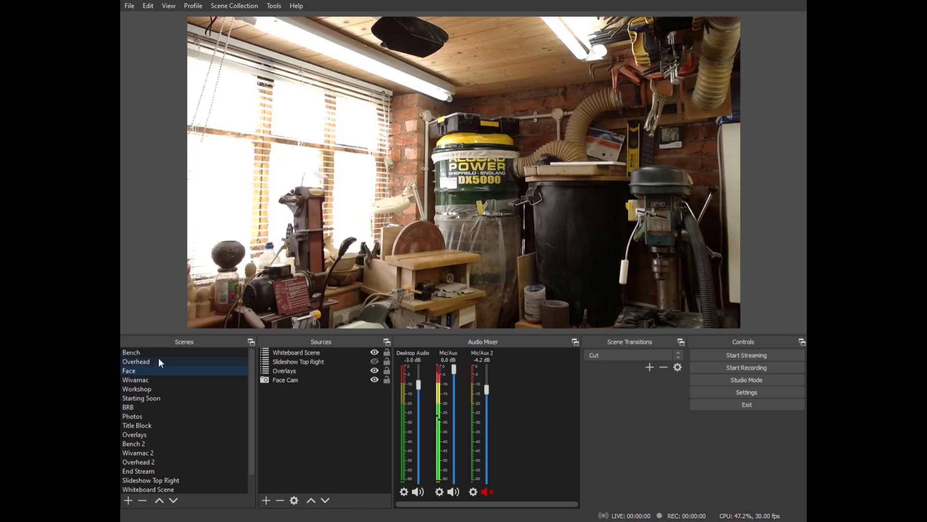
pyautogui.click(159, 360)
pyautogui.click(160, 353)
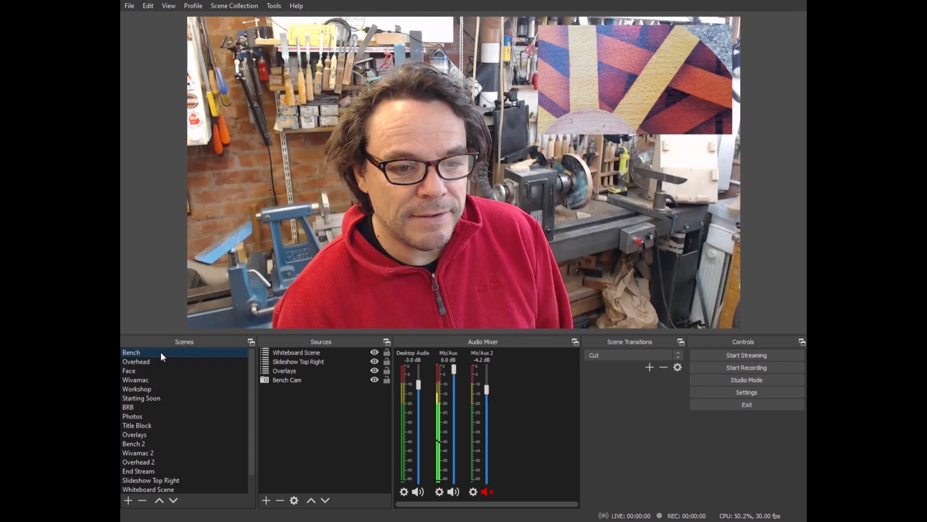